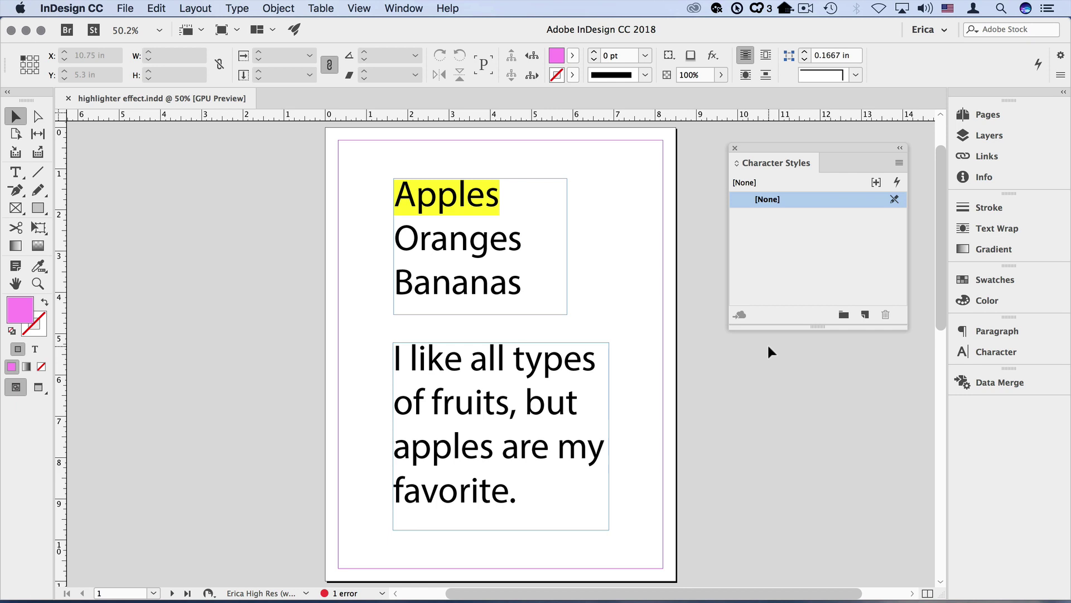
Jump to page 2 of the document with Go to Page.
{"action": "key", "text": "super+j"}
{"action": "type", "text": "2"}
{"action": "key", "text": "Return"}
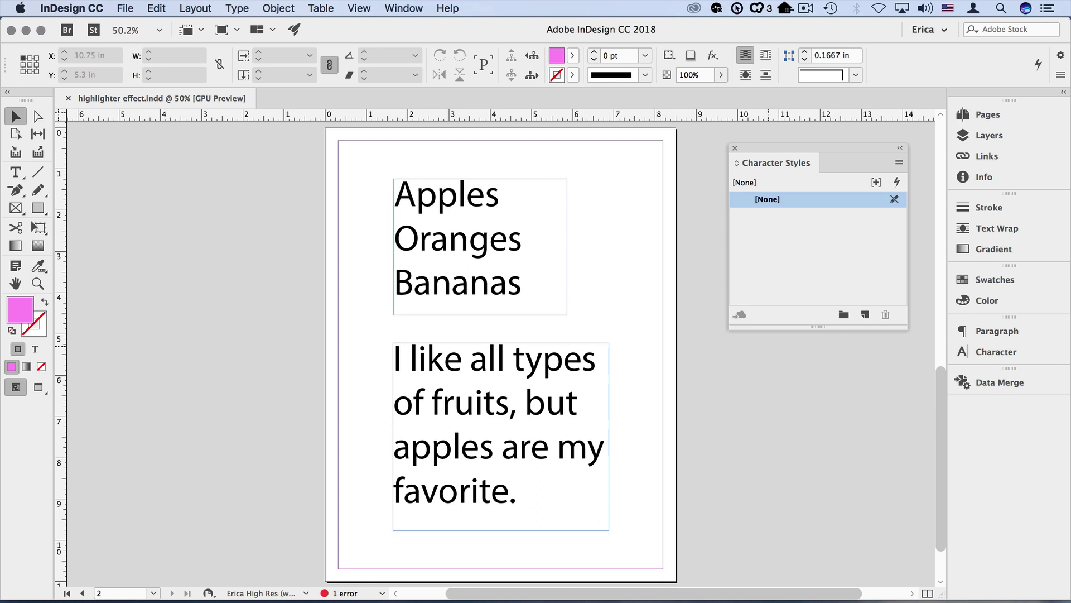
Select Apples, test and undo an underline, then bring up Underline Options.
{"action": "double_click", "coordinate": [458, 195]}
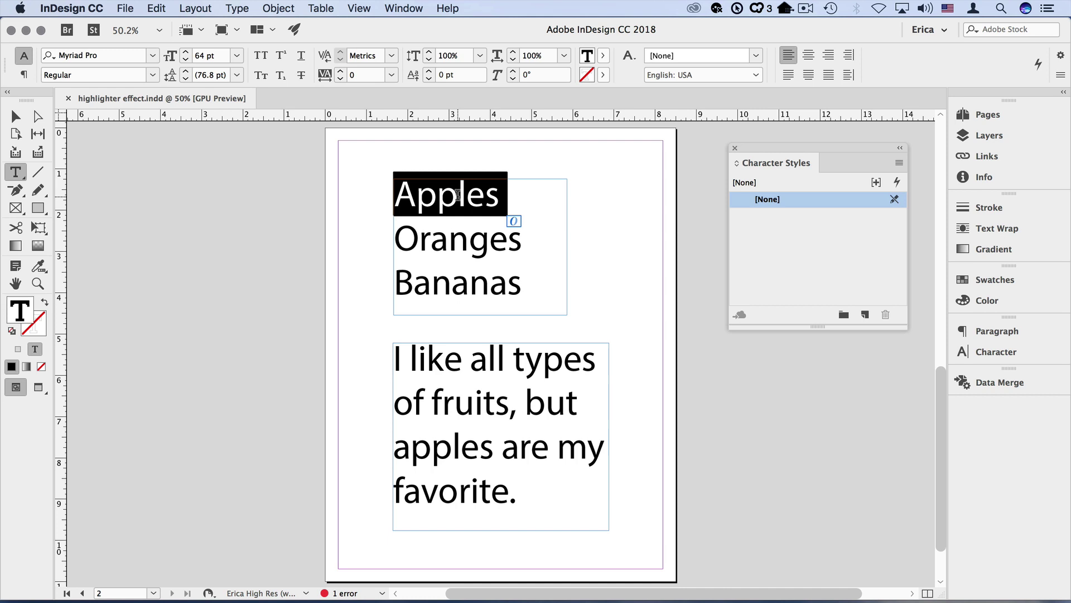
{"action": "left_click", "coordinate": [302, 58]}
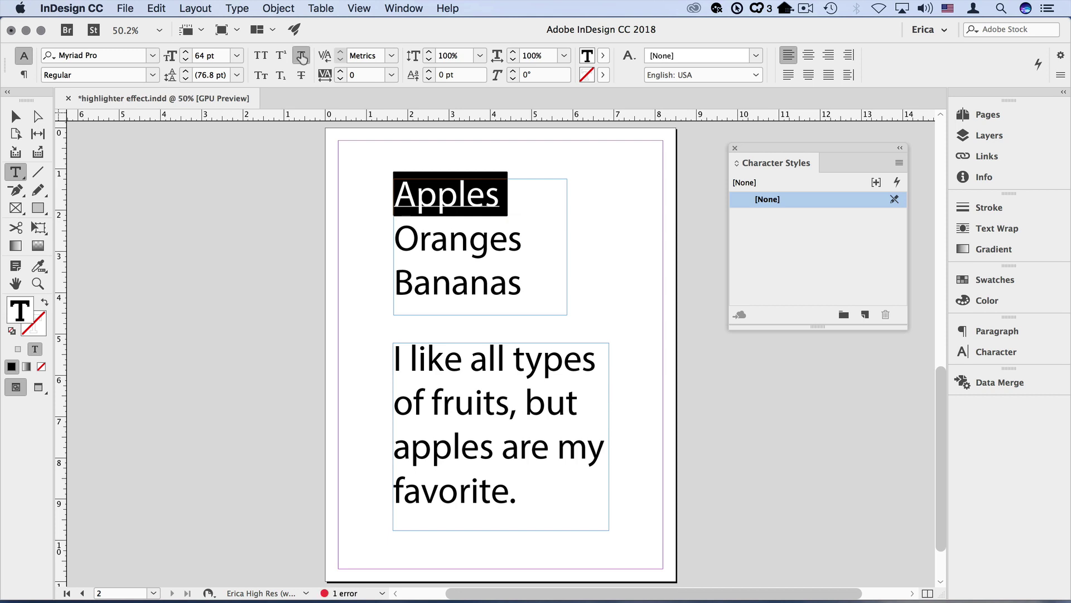
{"action": "key", "text": "super+s"}
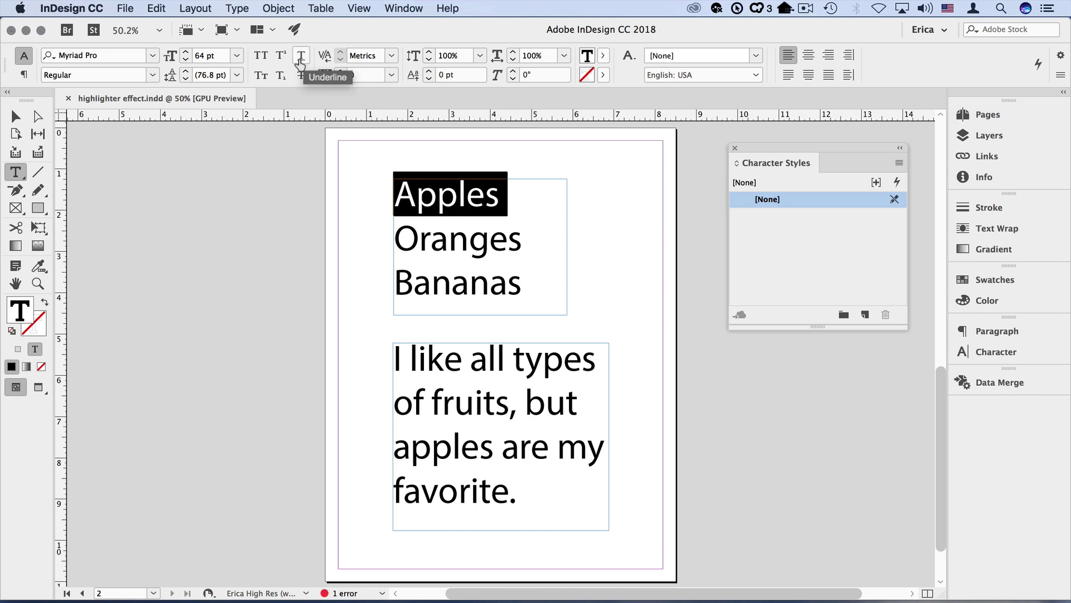
{"action": "left_click", "coordinate": [300, 64], "text": "alt"}
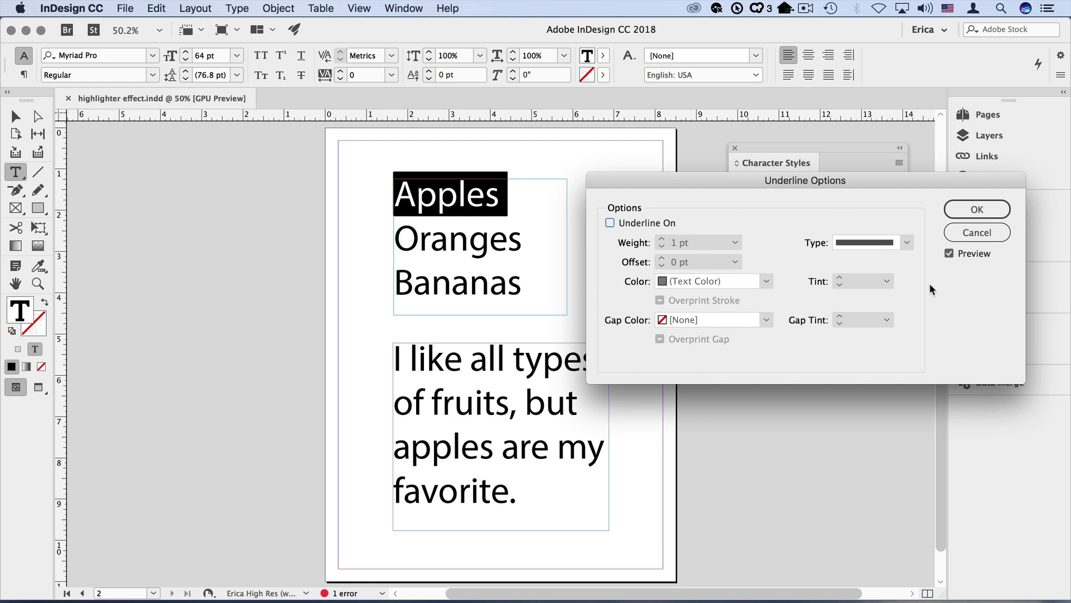
Turn Underline on with a 65 pt weight and -20 pt offset.
{"action": "left_click", "coordinate": [610, 222]}
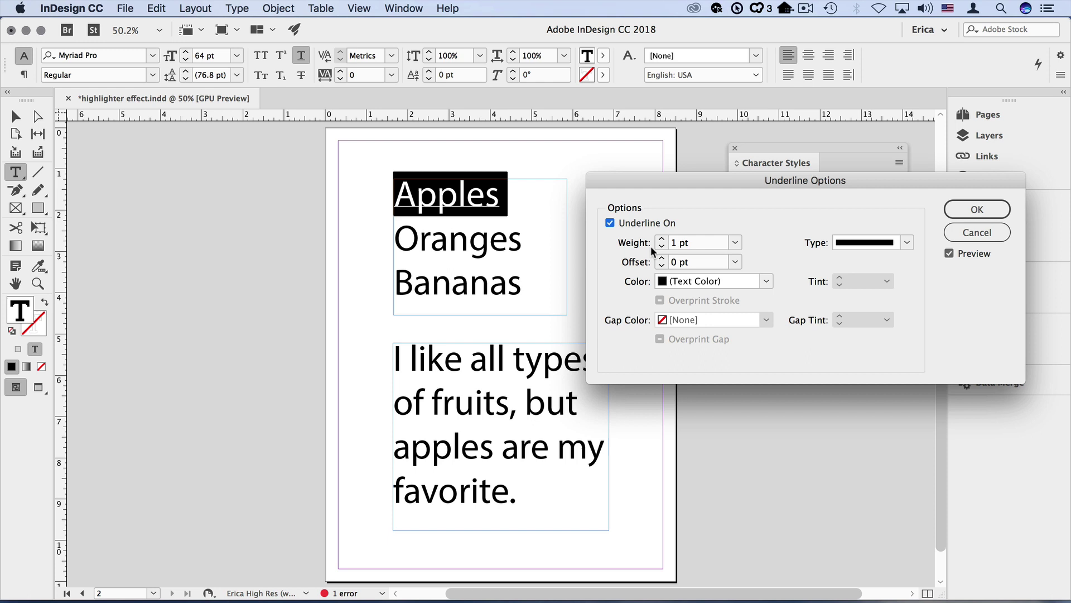
{"action": "left_click", "coordinate": [677, 244]}
{"action": "type", "text": "65"}
{"action": "key", "text": "Tab"}
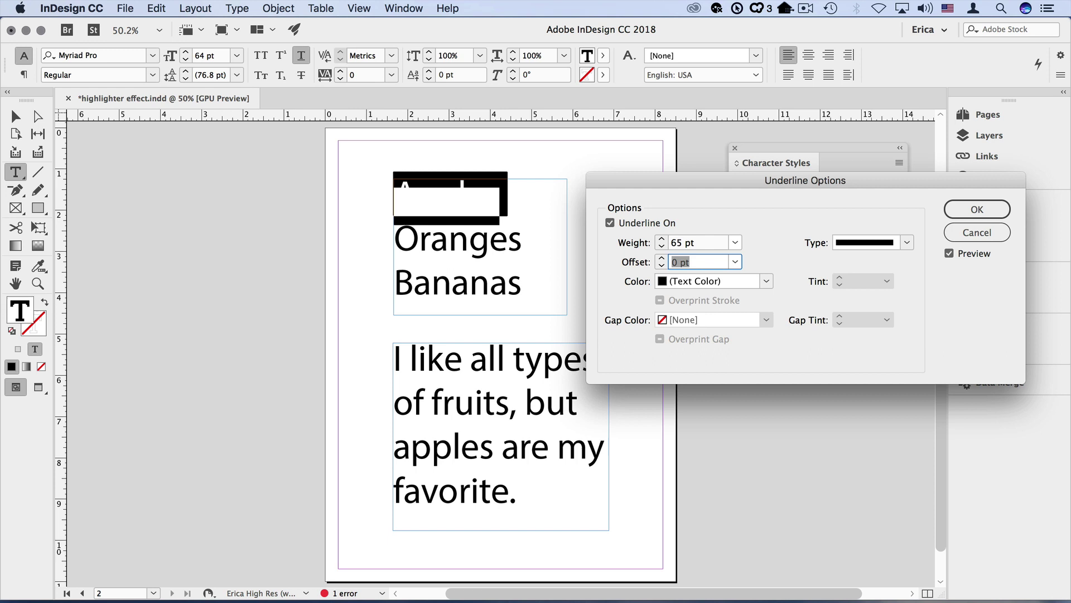
{"action": "left_click", "coordinate": [661, 266]}
{"action": "left_click", "coordinate": [663, 266]}
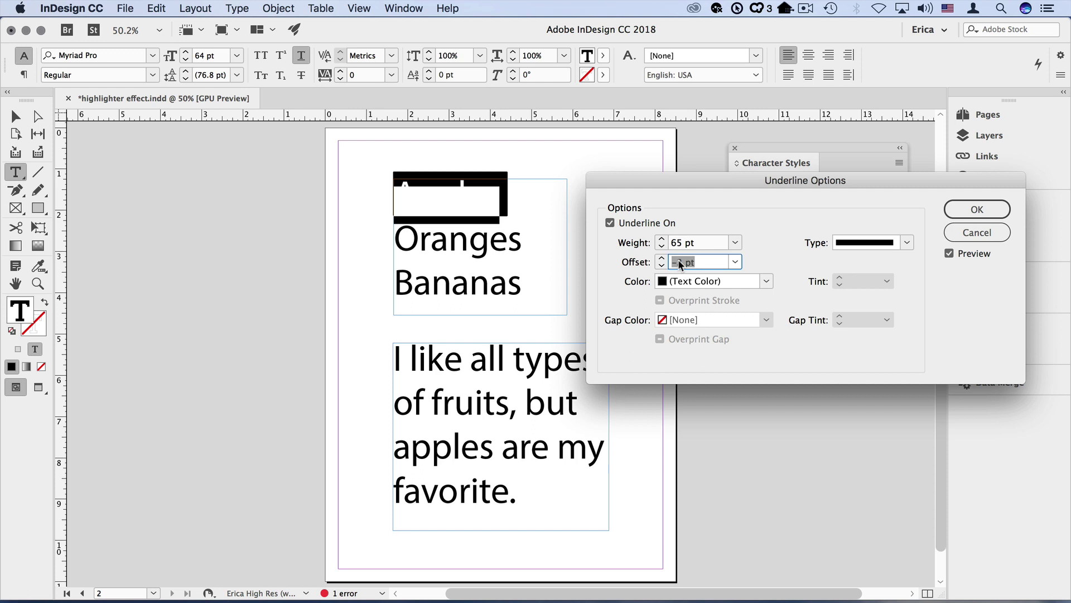
{"action": "type", "text": "-20"}
{"action": "key", "text": "Tab"}
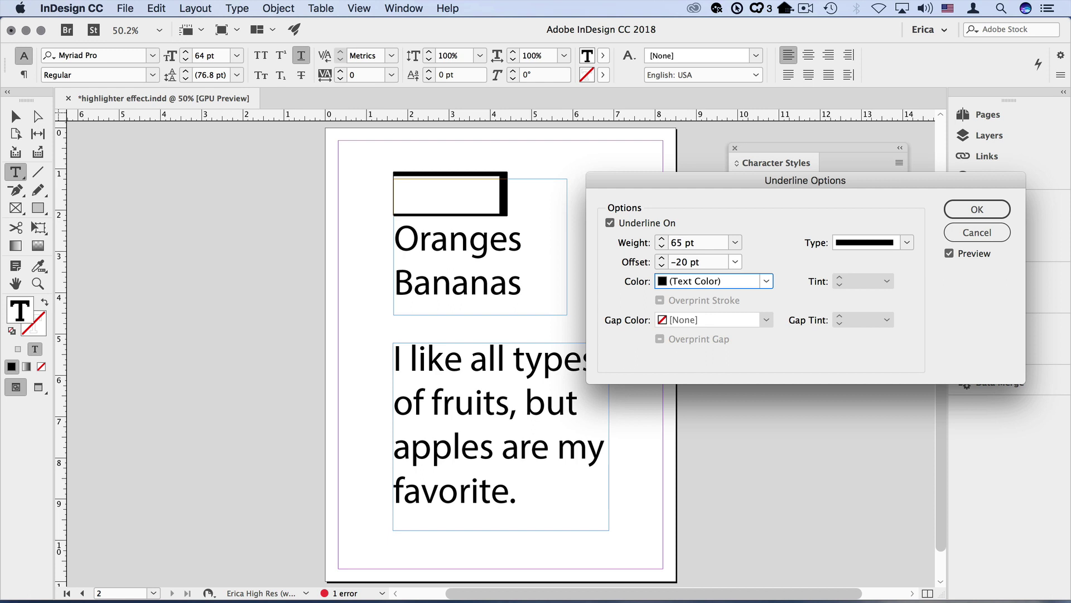
Set the underline colour to My Yellow and confirm Underline Options.
{"action": "left_click", "coordinate": [767, 282]}
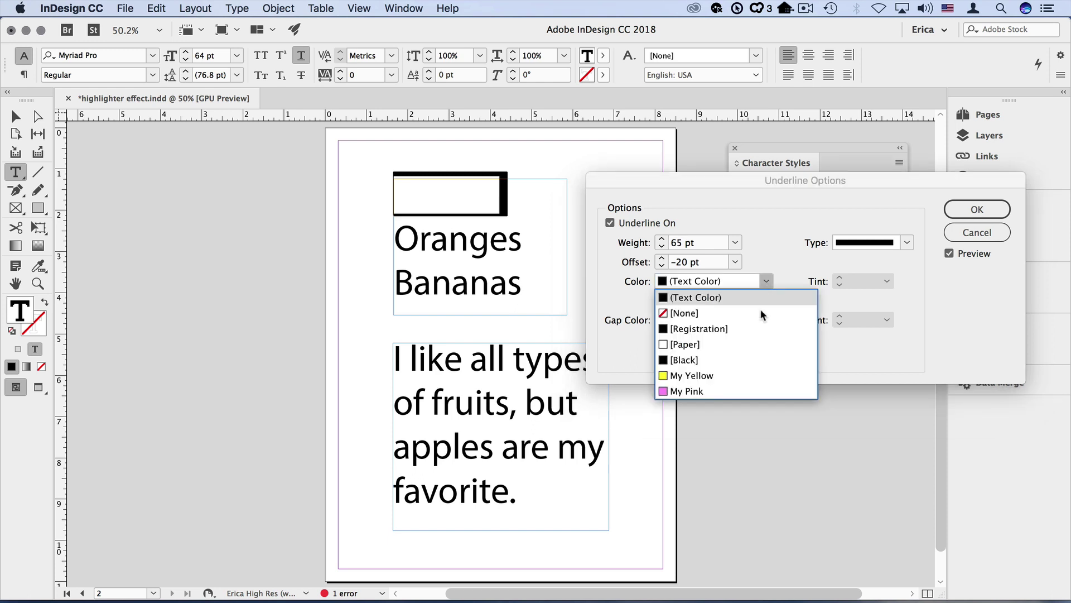
{"action": "left_click", "coordinate": [748, 379]}
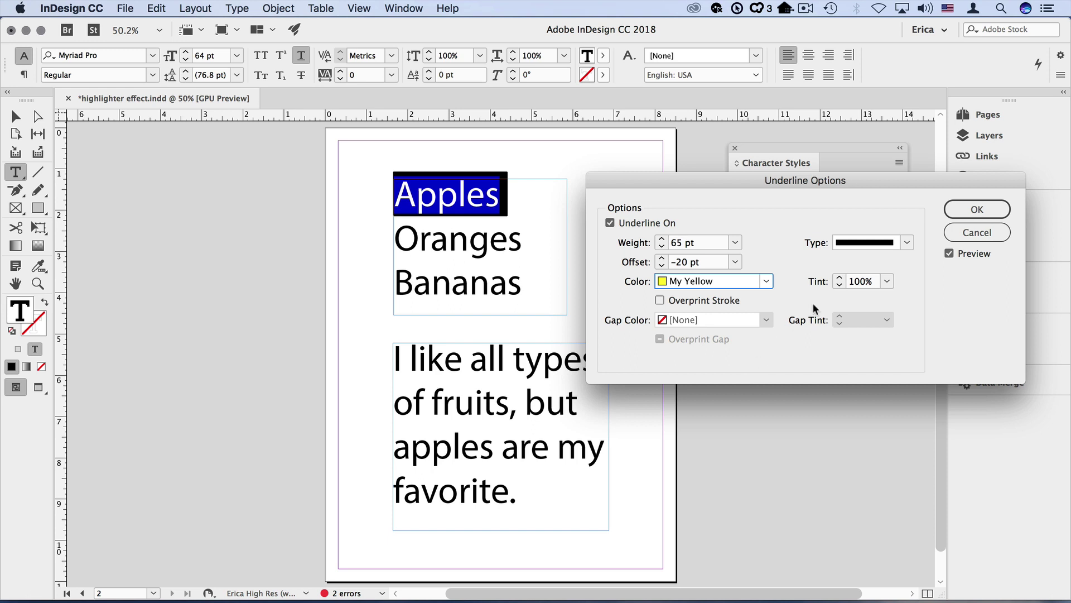
{"action": "left_click", "coordinate": [970, 210]}
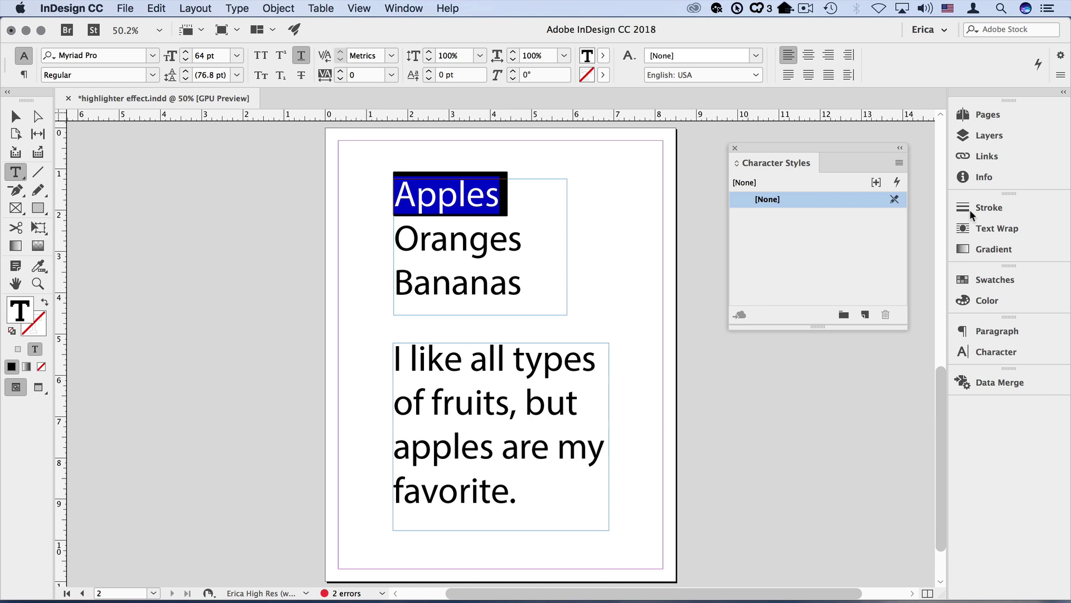
Create a Highlighter character style from Apples and review its underline settings.
{"action": "double_click", "coordinate": [466, 183]}
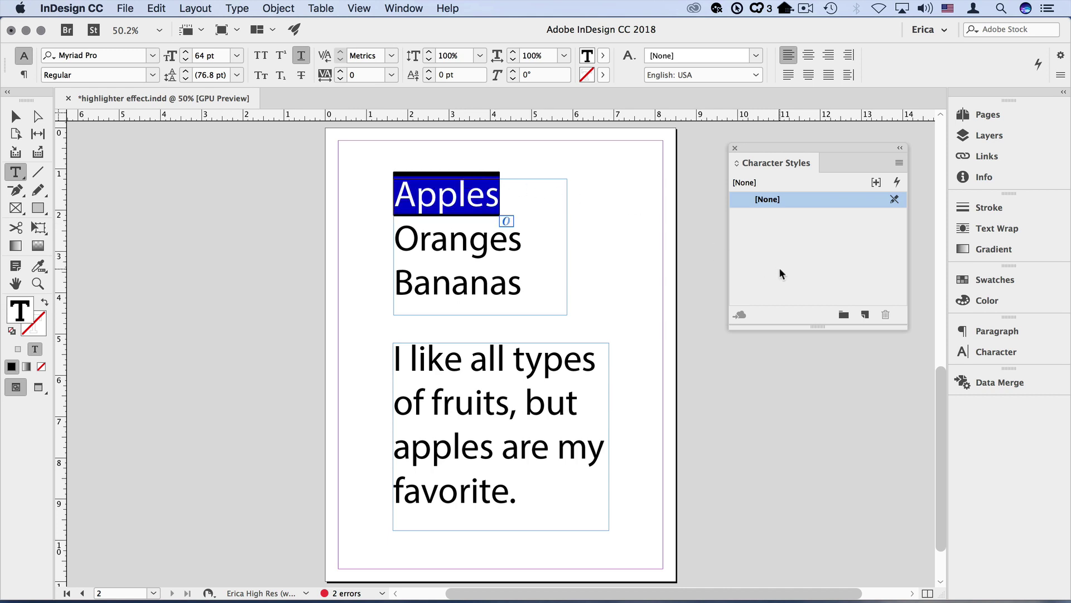
{"action": "left_click", "coordinate": [400, 9]}
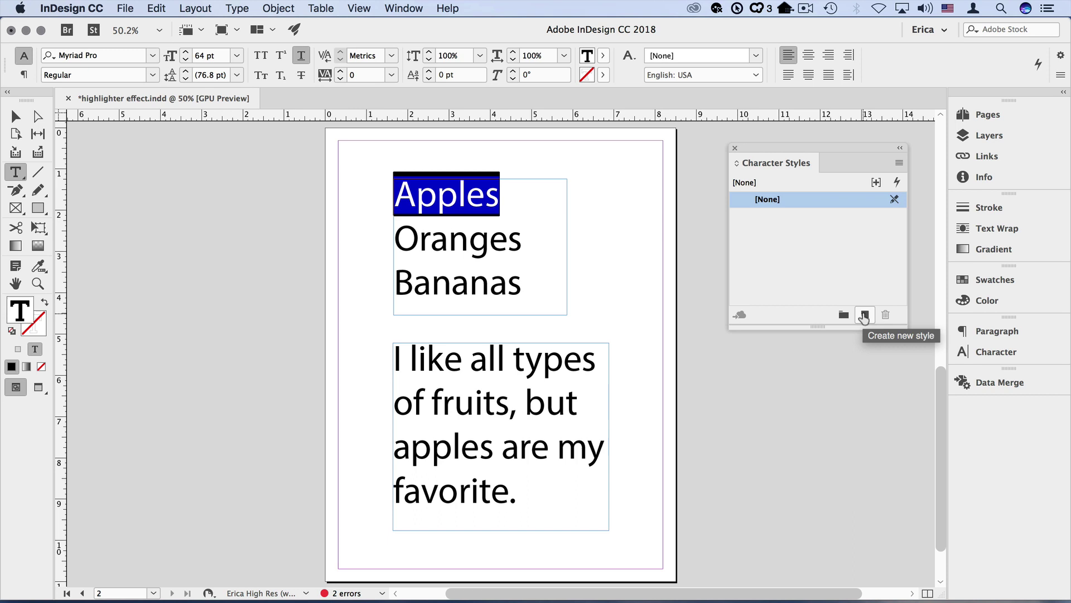
{"action": "left_click", "coordinate": [863, 316]}
{"action": "left_click", "coordinate": [863, 315], "text": "alt"}
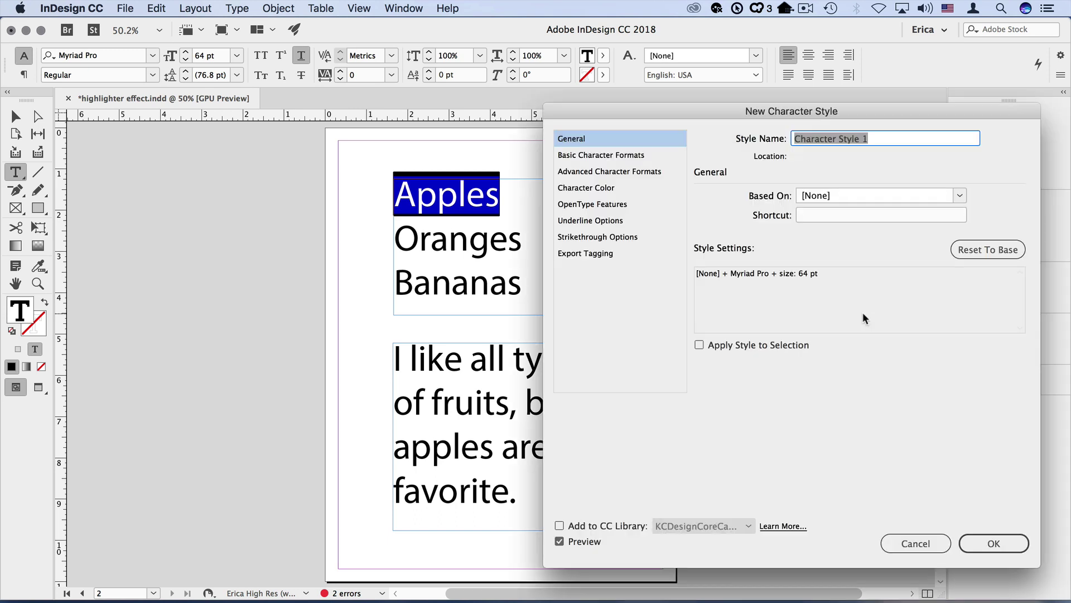
{"action": "type", "text": "High"}
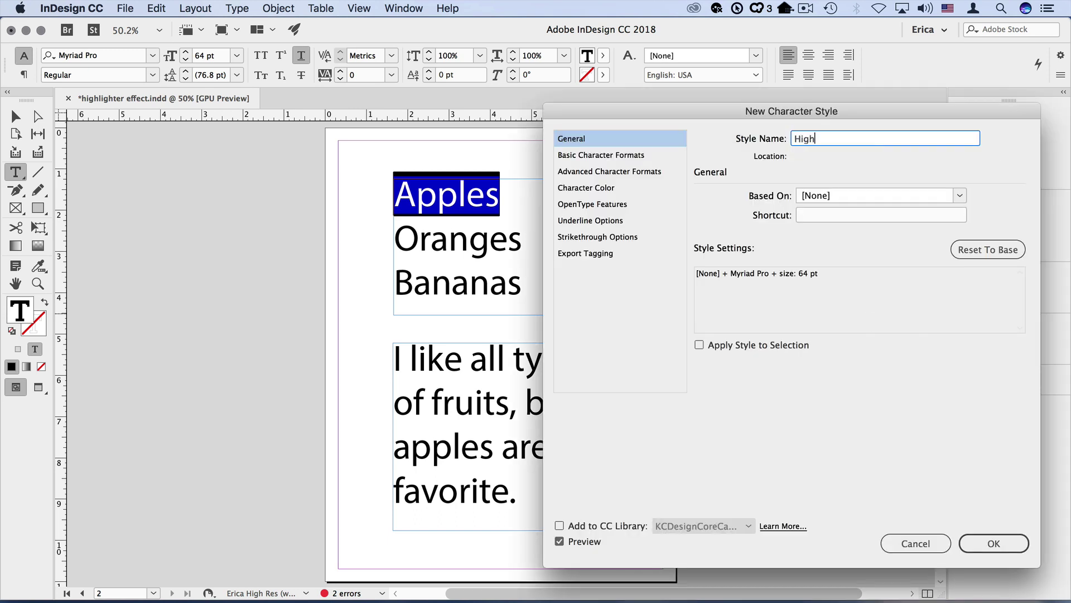
{"action": "type", "text": "lighter"}
{"action": "left_click", "coordinate": [616, 218]}
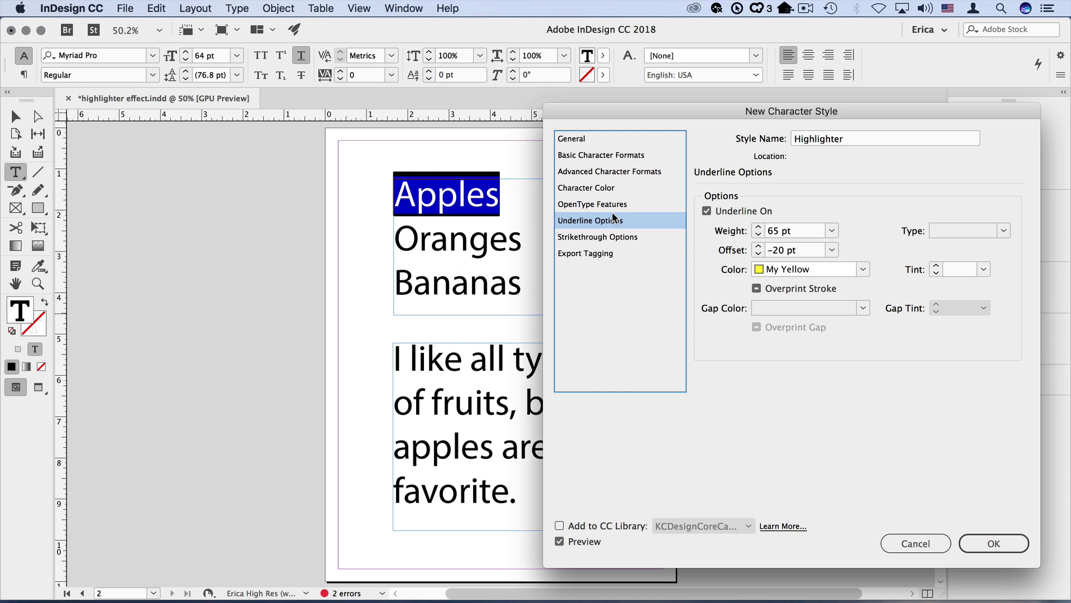
Clear Highlighter's font family and size, keep its underline, and save the style.
{"action": "left_click", "coordinate": [619, 156]}
{"action": "left_click", "coordinate": [778, 204]}
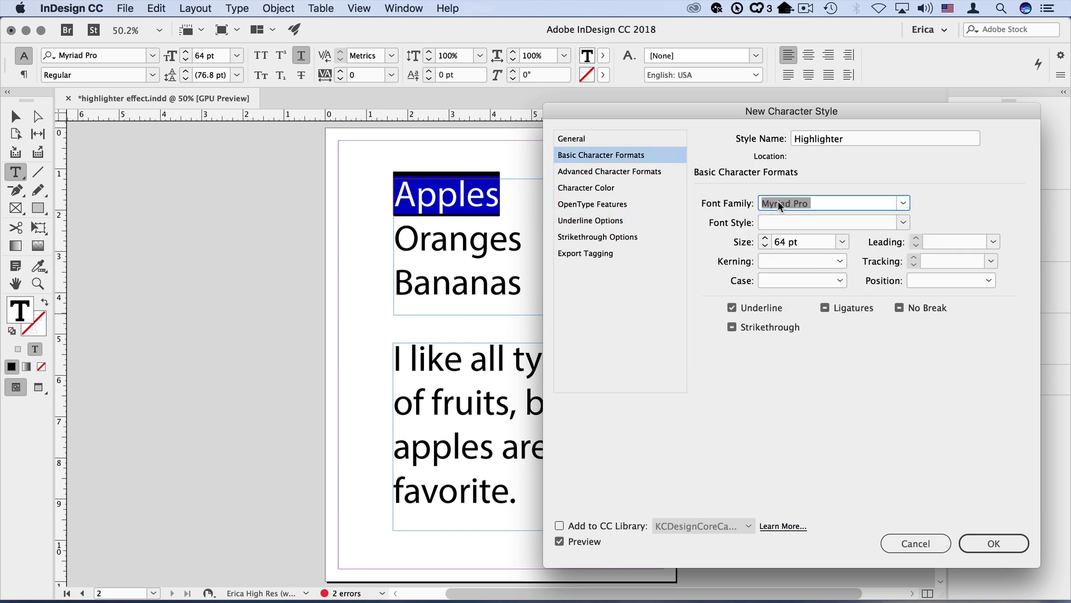
{"action": "key", "text": "BackSpace"}
{"action": "left_click", "coordinate": [805, 242]}
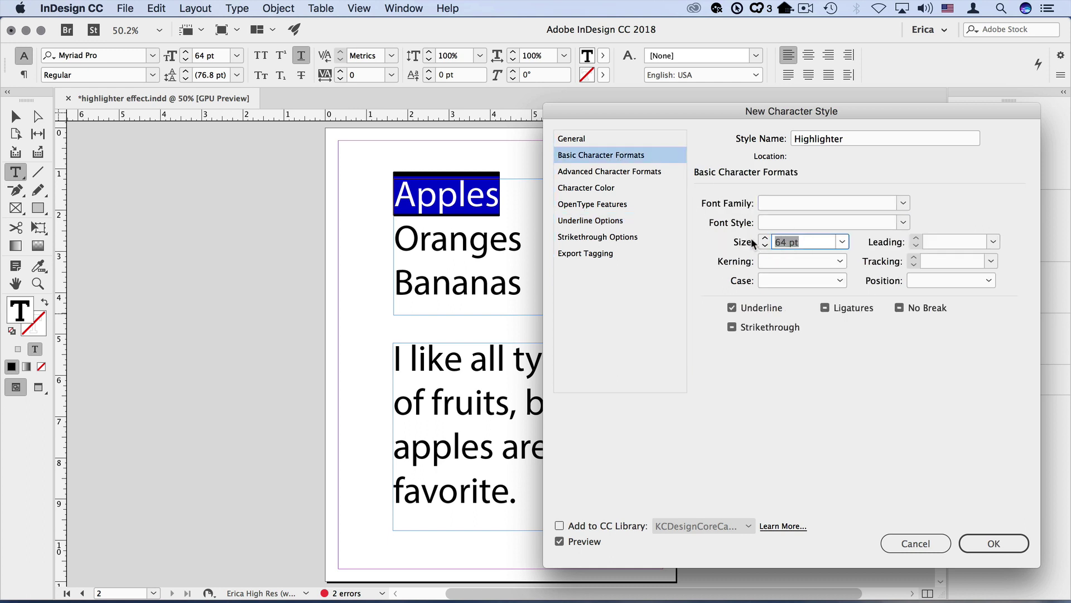
{"action": "key", "text": "BackSpace"}
{"action": "left_click", "coordinate": [619, 221]}
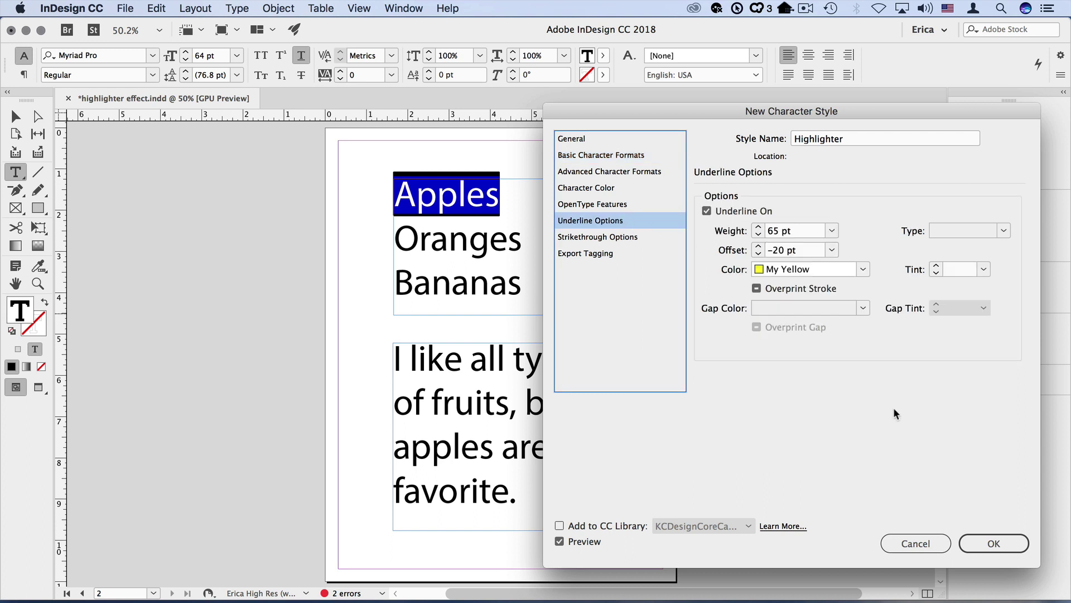
{"action": "left_click", "coordinate": [996, 544]}
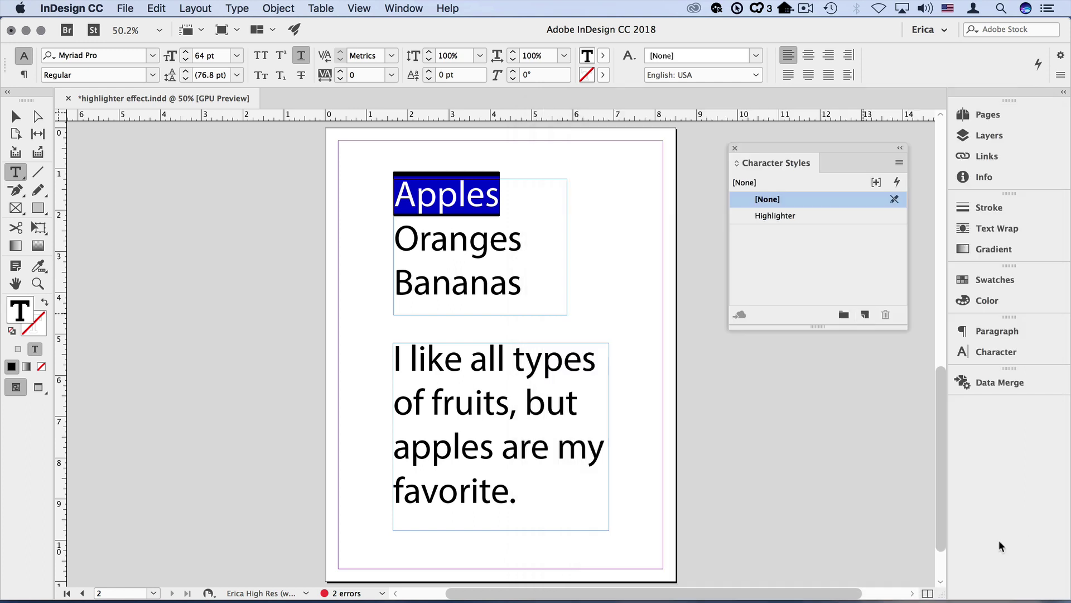
Apply Highlighter to Apples, fruits and favorite, then reselect favorite.
{"action": "left_click", "coordinate": [793, 216]}
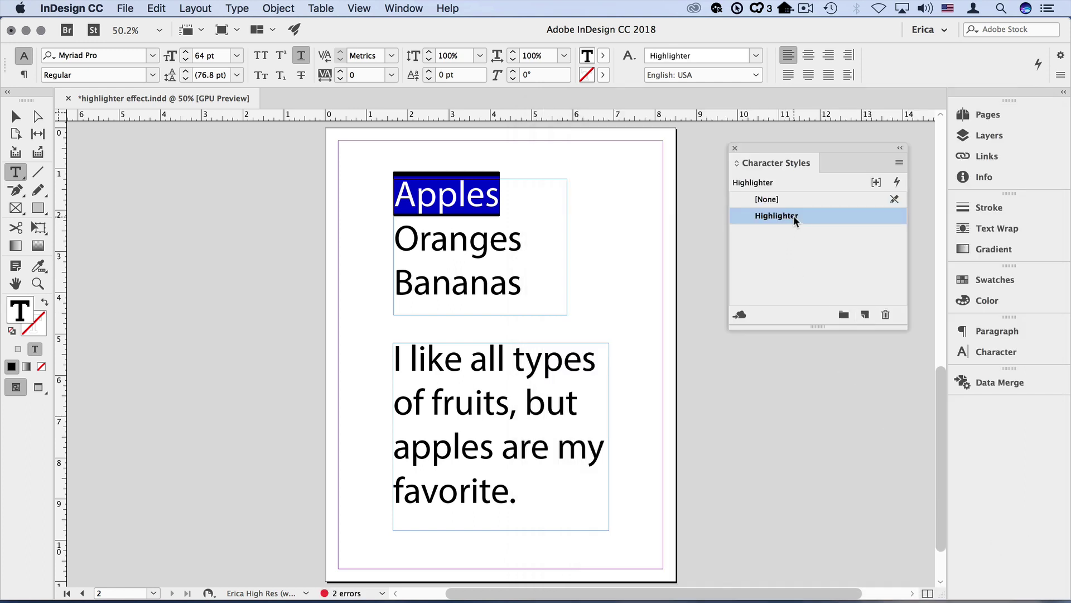
{"action": "double_click", "coordinate": [476, 407]}
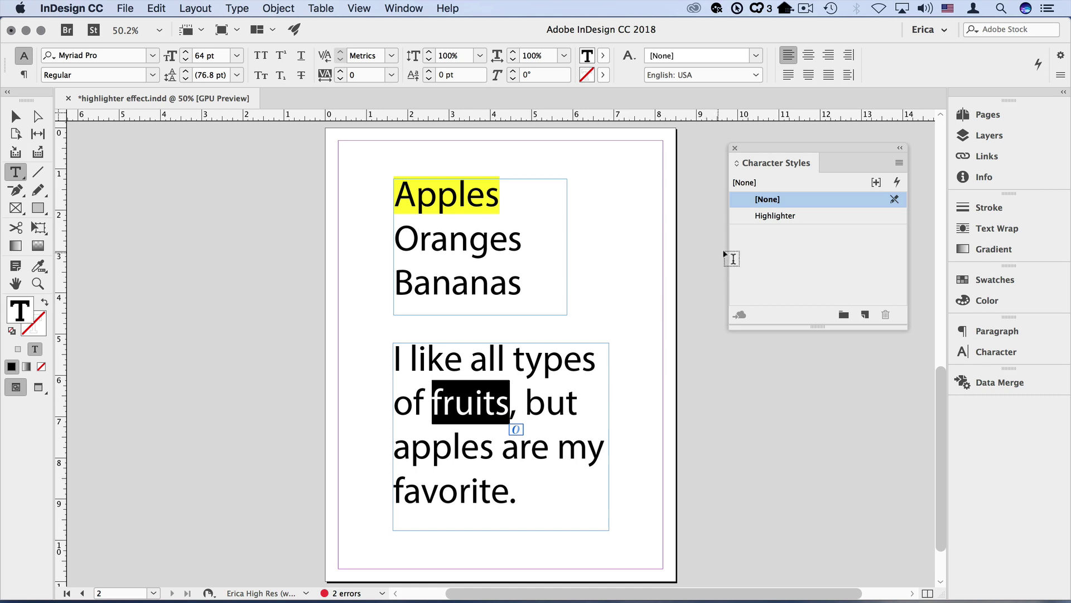
{"action": "left_click", "coordinate": [779, 215]}
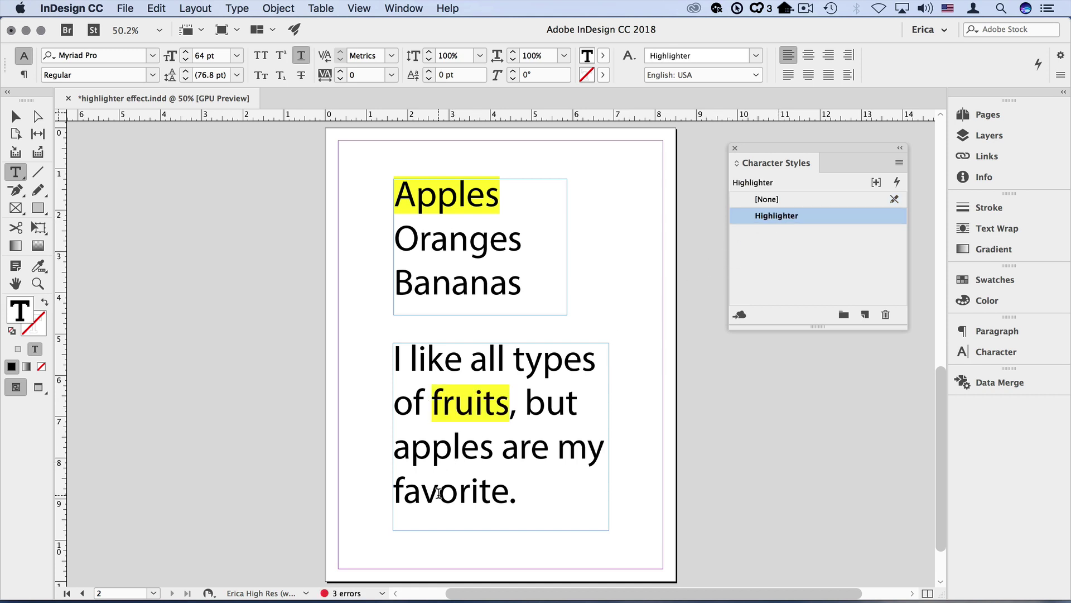
{"action": "double_click", "coordinate": [440, 494]}
{"action": "left_click", "coordinate": [801, 219]}
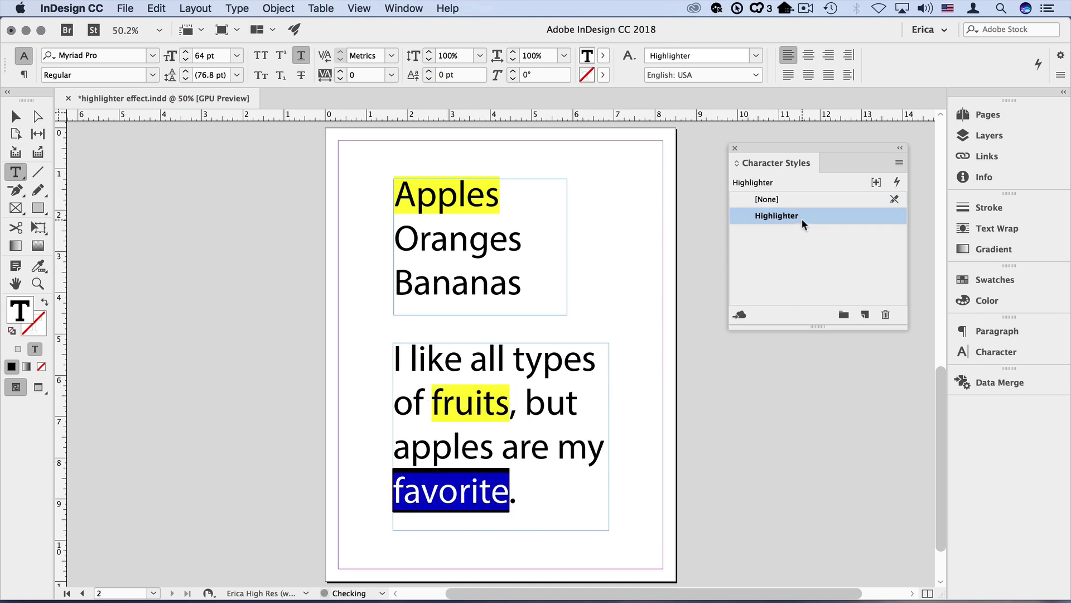
{"action": "left_click", "coordinate": [761, 390]}
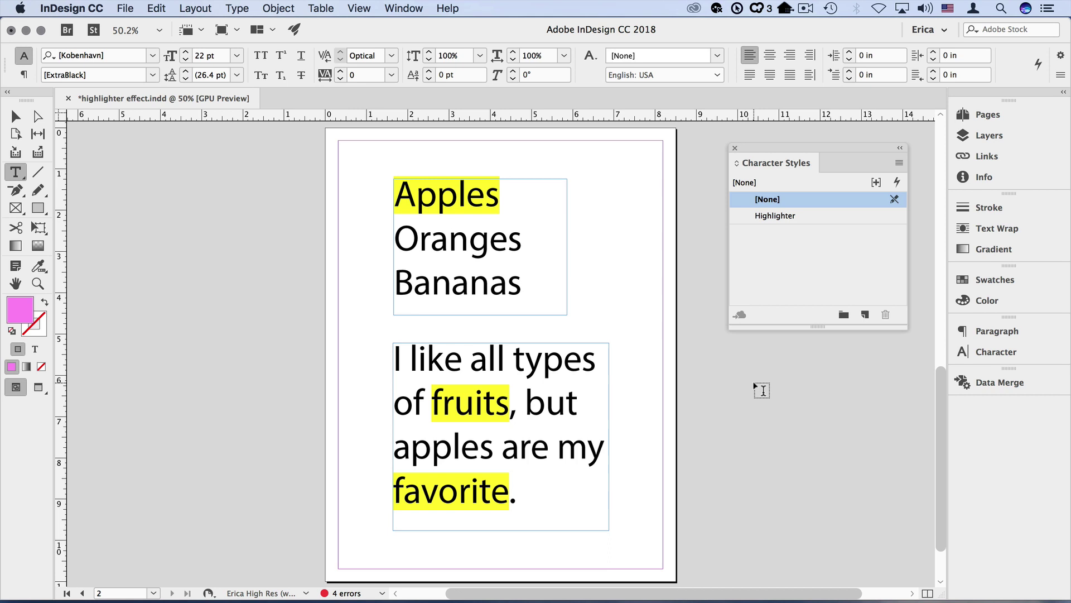
{"action": "double_click", "coordinate": [464, 491]}
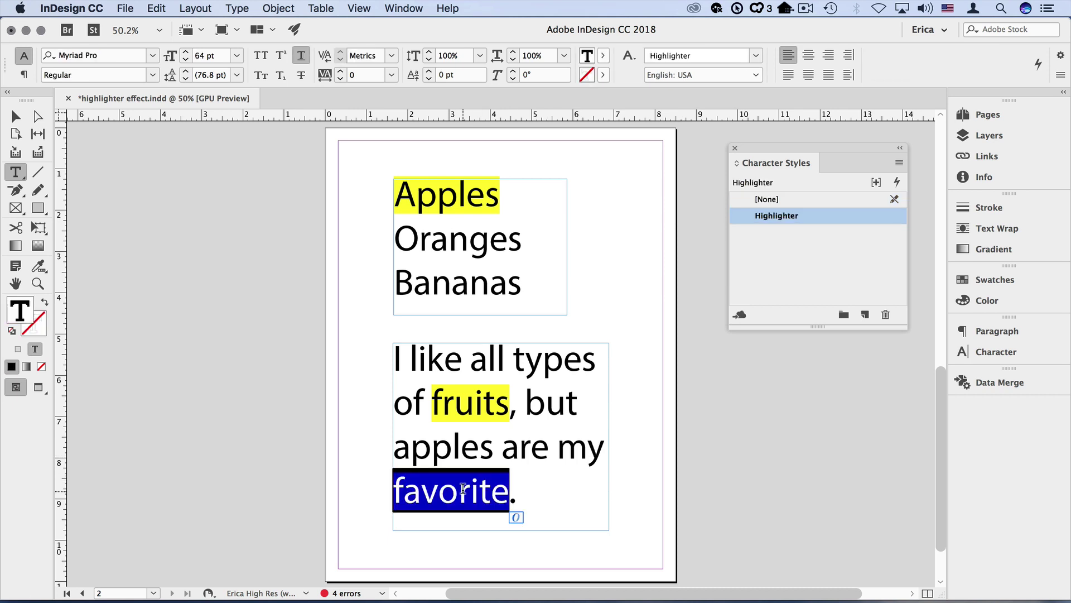
Define a Pink Highlighter style whose underline colour is My Pink.
{"action": "left_click", "coordinate": [866, 316], "text": "alt"}
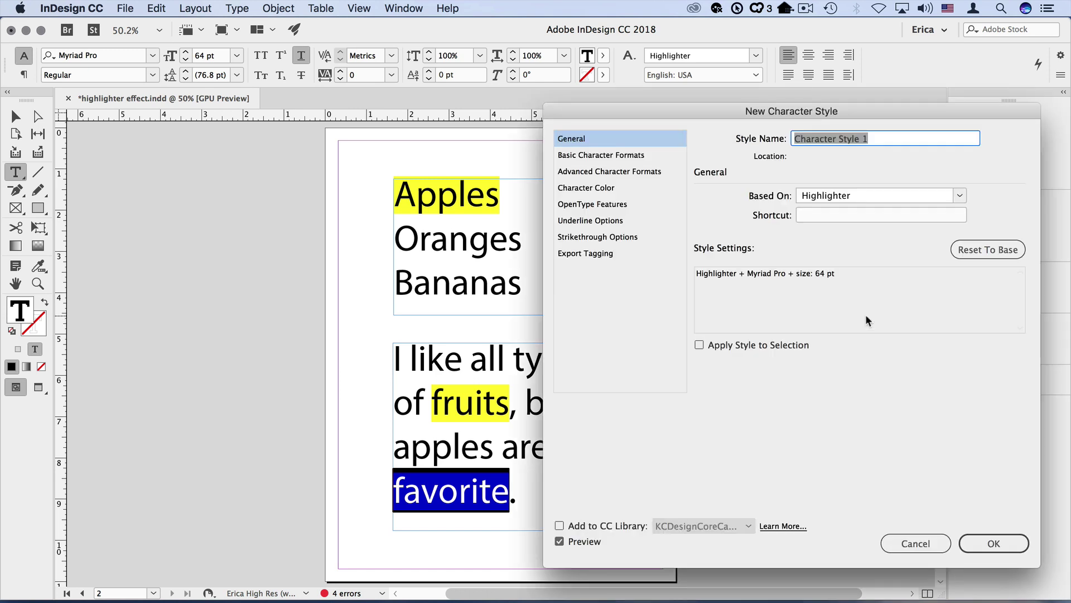
{"action": "type", "text": "Pink Hig"}
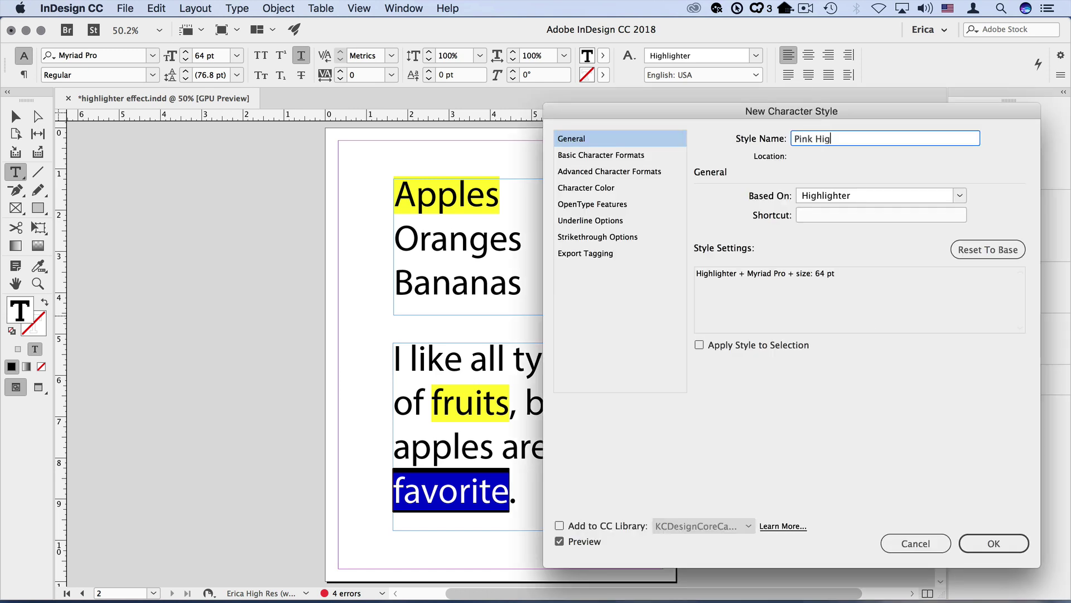
{"action": "type", "text": "hlighter"}
{"action": "left_click", "coordinate": [624, 221]}
{"action": "left_click", "coordinate": [863, 268]}
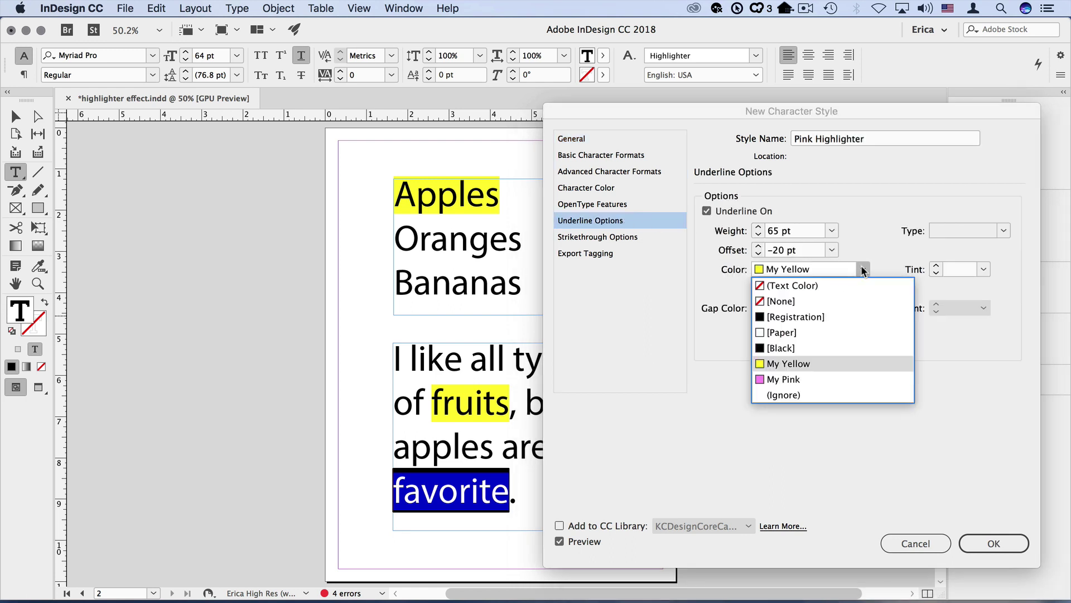
{"action": "left_click", "coordinate": [823, 379]}
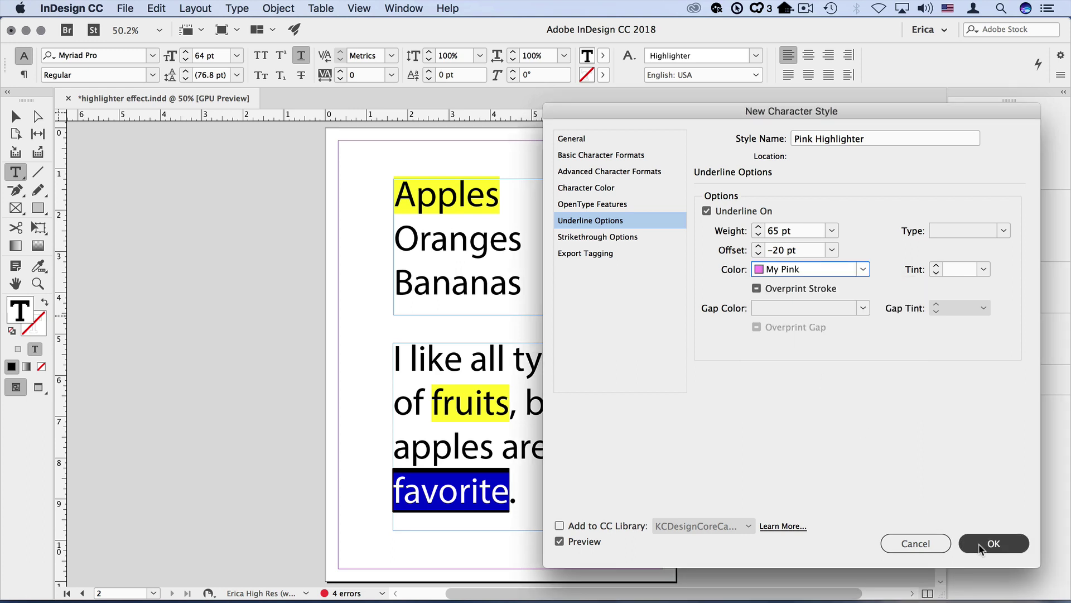
{"action": "left_click", "coordinate": [993, 543]}
Apply Pink Highlighter to favorite, deselect it, and reselect Pink Highlighter in the panel.
{"action": "left_click", "coordinate": [811, 233]}
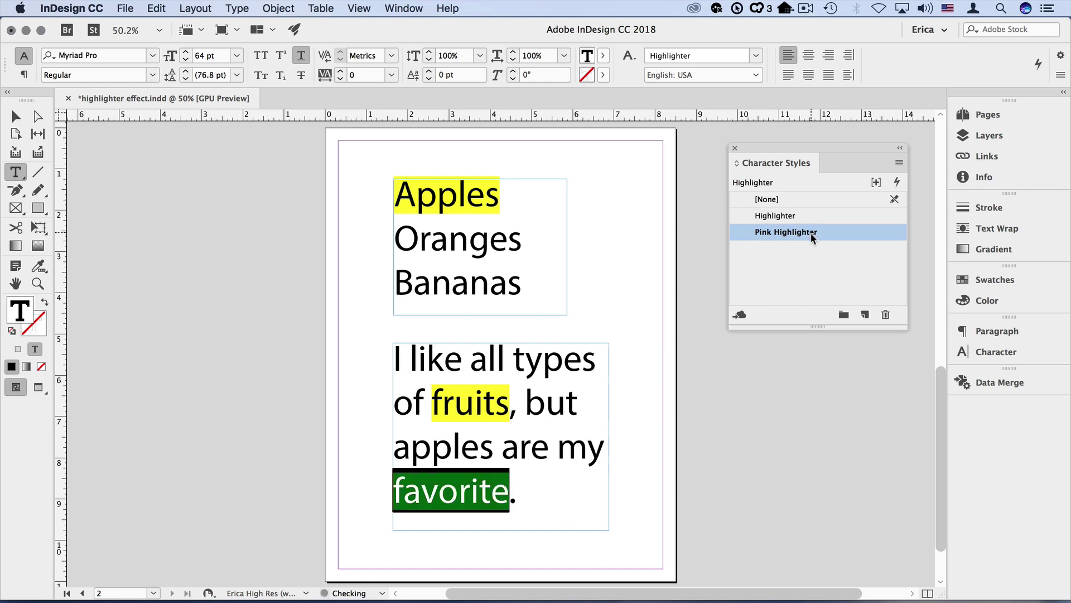
{"action": "left_click", "coordinate": [806, 436]}
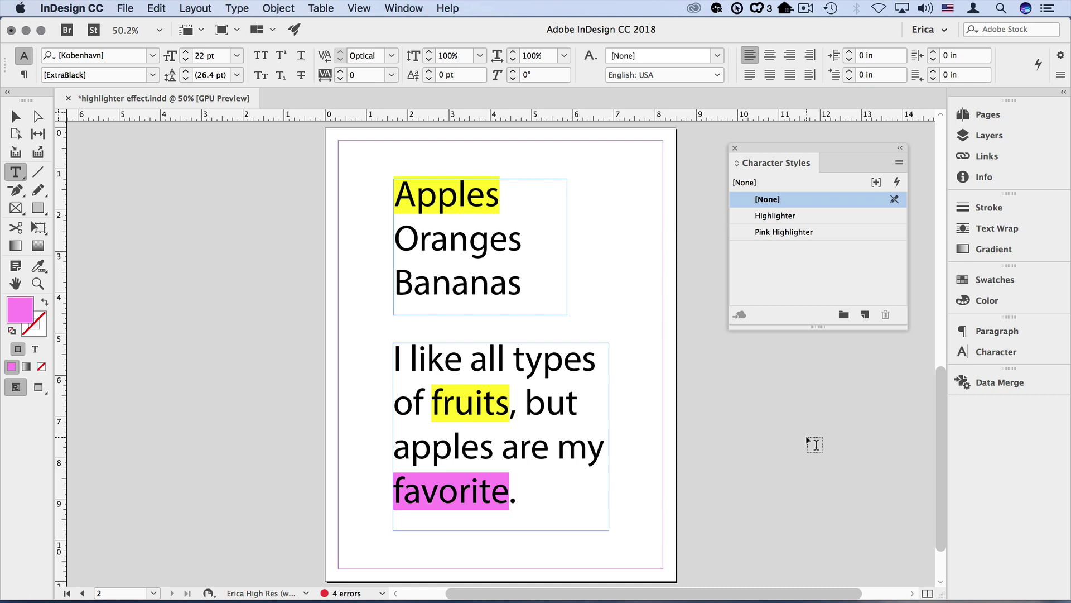
{"action": "left_click", "coordinate": [782, 232]}
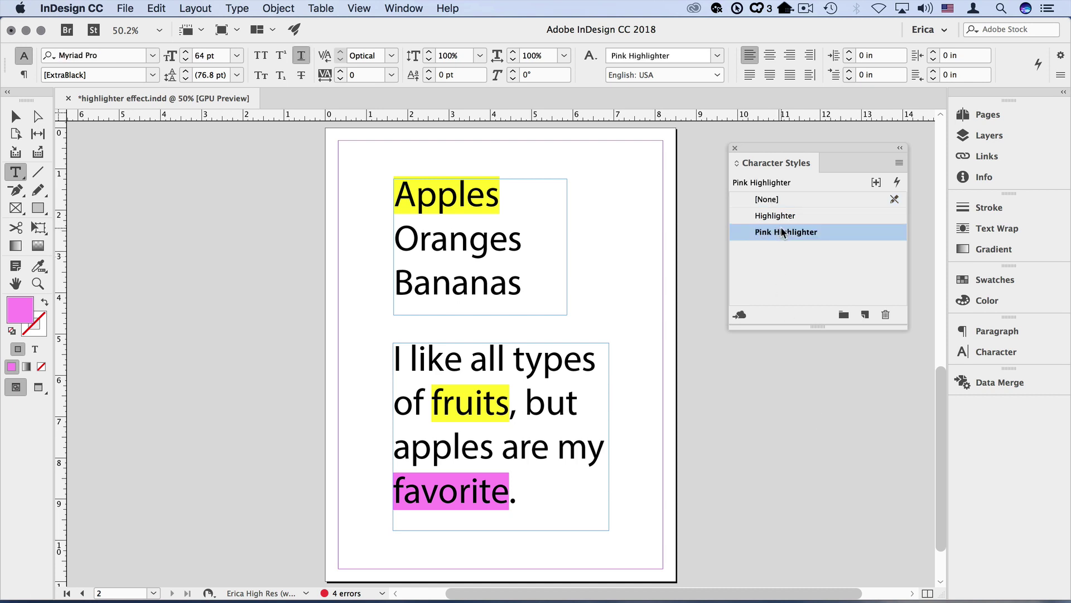
Duplicate Pink Highlighter as 'Redacted' with a Black underline colour.
{"action": "left_click", "coordinate": [899, 163]}
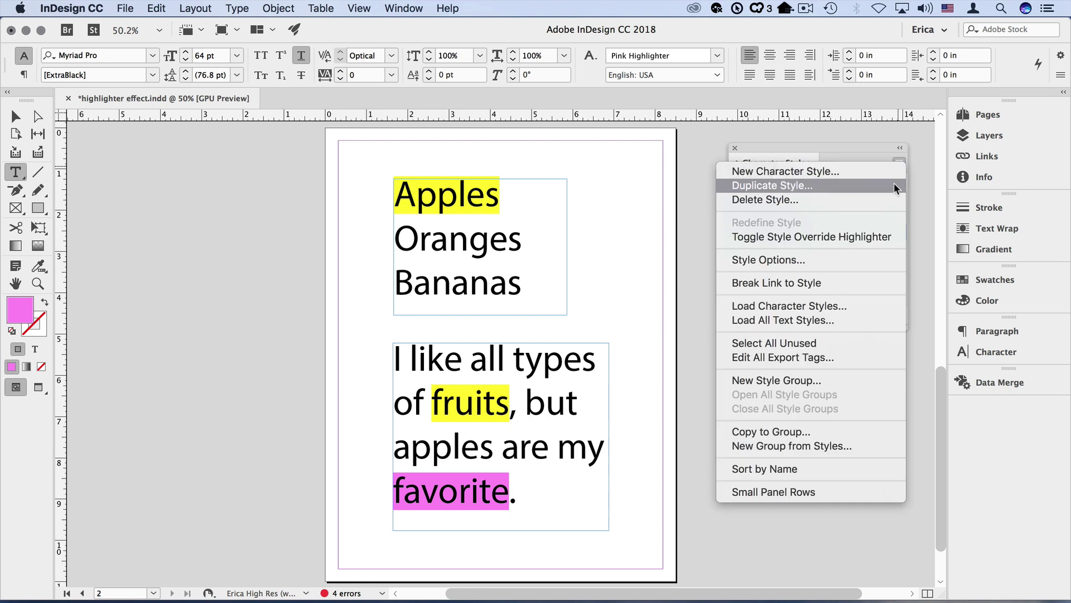
{"action": "left_click", "coordinate": [894, 185]}
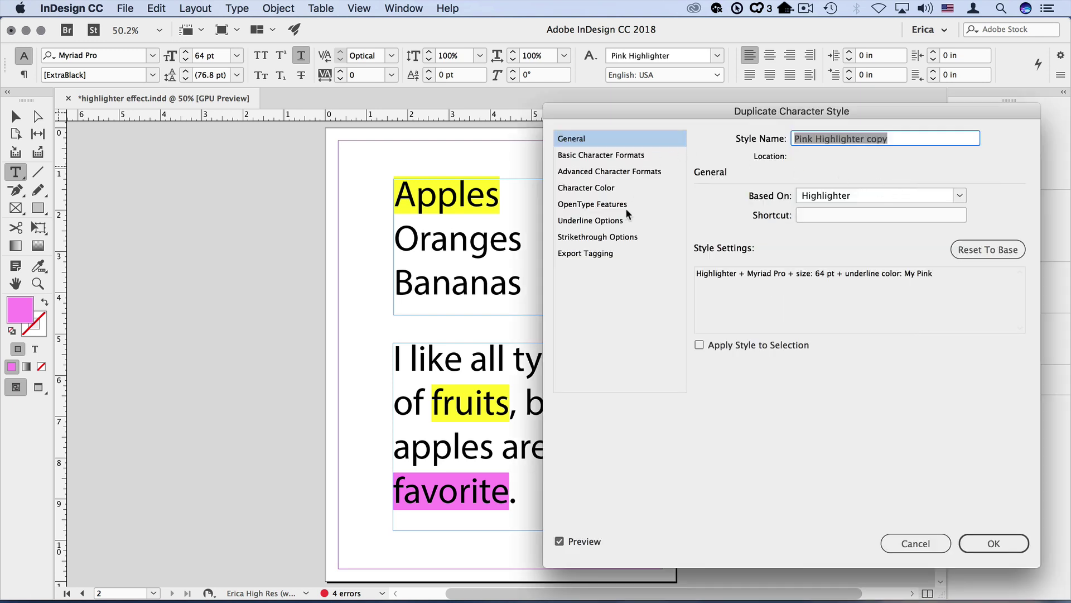
{"action": "left_click", "coordinate": [622, 219]}
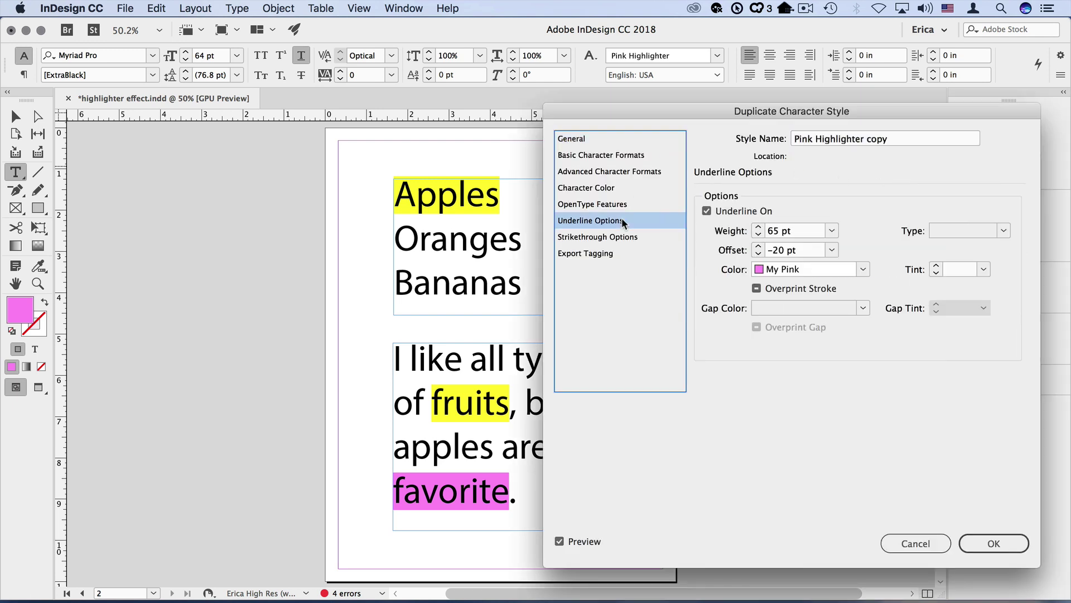
{"action": "left_click", "coordinate": [863, 269]}
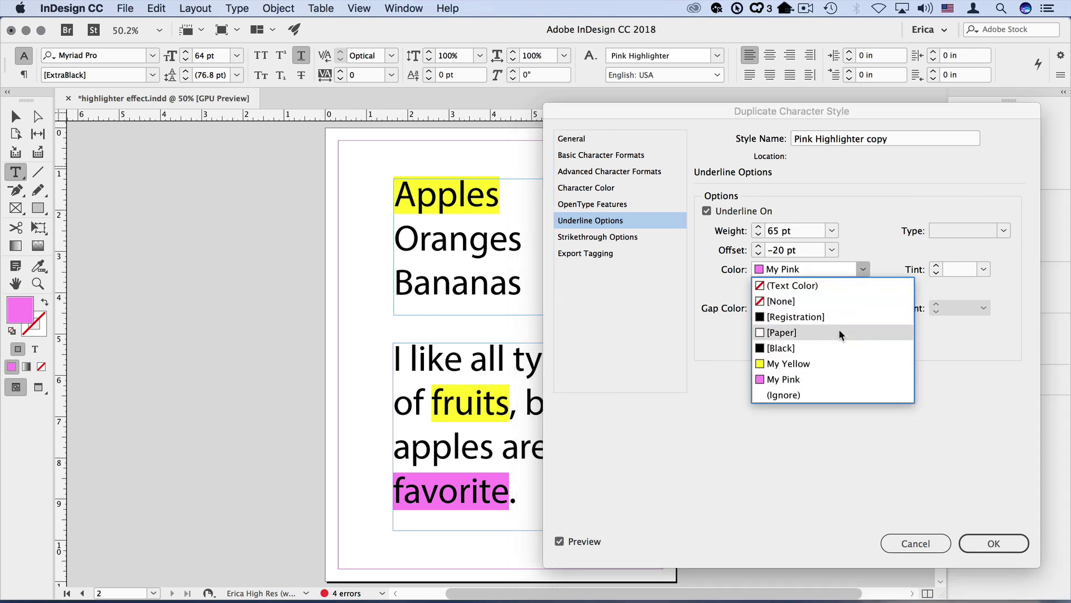
{"action": "left_click", "coordinate": [837, 352]}
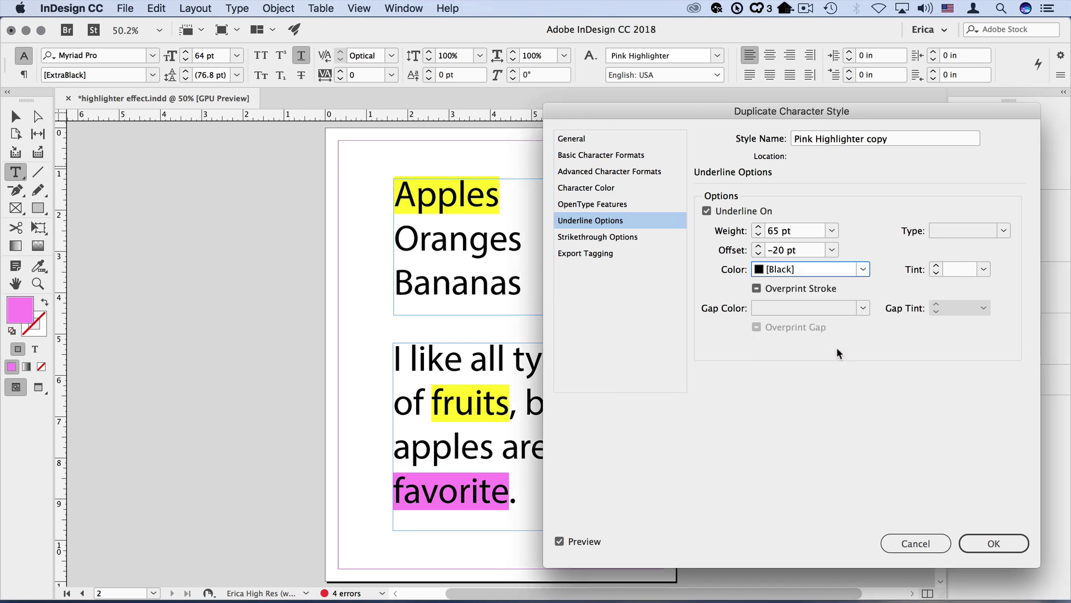
{"action": "triple_click", "coordinate": [896, 137]}
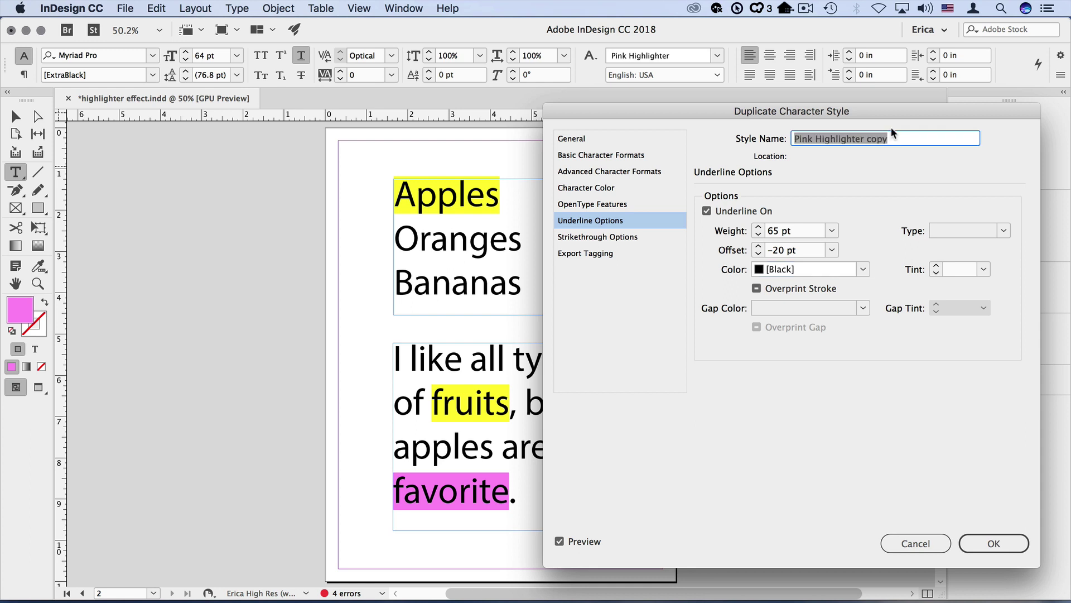
{"action": "type", "text": "Redacted"}
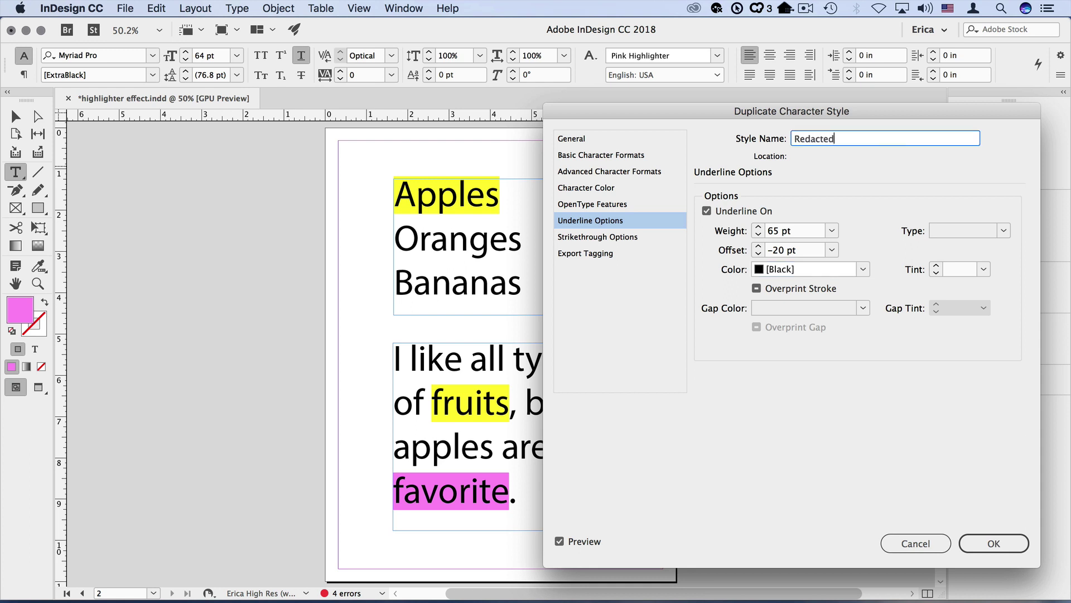
{"action": "left_click", "coordinate": [983, 546]}
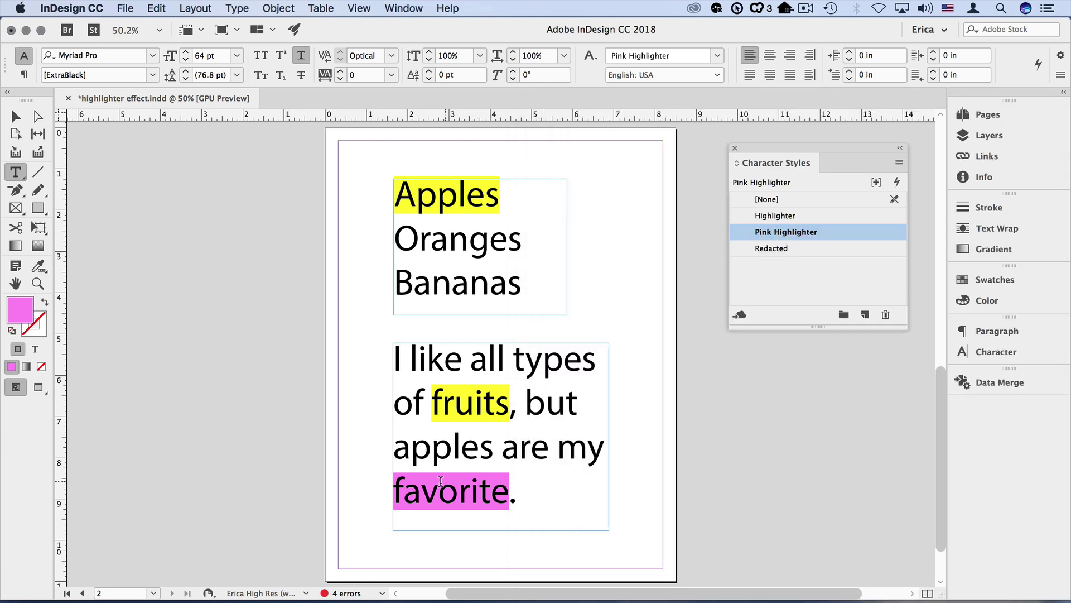
Apply the Redacted character style to 'favorite', 'fruits' and 'Apples', then leave text editing to view the bars.
{"action": "double_click", "coordinate": [442, 485]}
{"action": "left_click", "coordinate": [827, 249]}
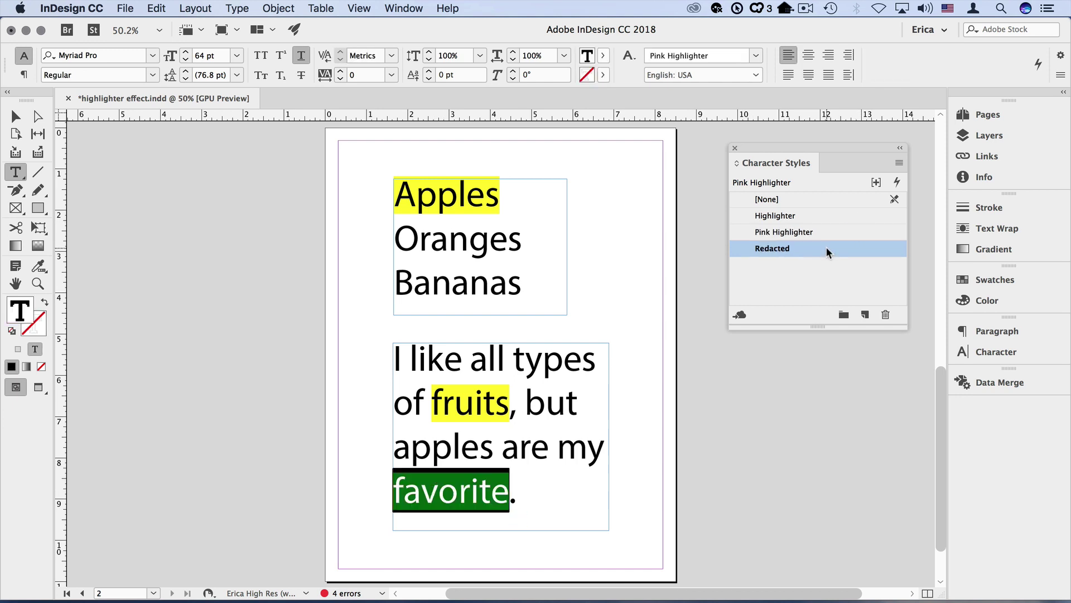
{"action": "double_click", "coordinate": [455, 406]}
{"action": "left_click", "coordinate": [823, 248]}
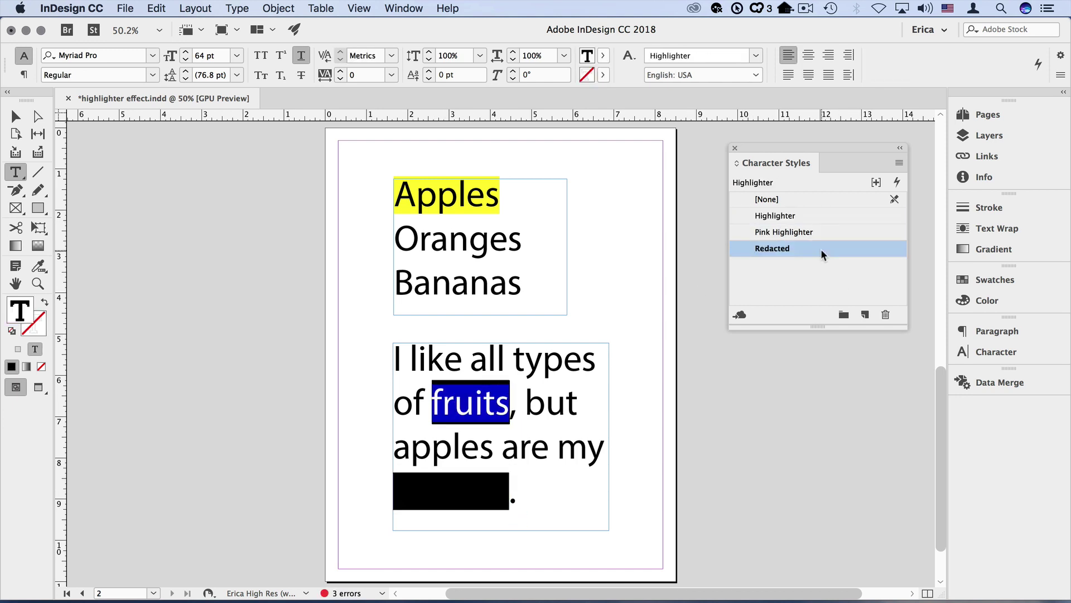
{"action": "double_click", "coordinate": [449, 196]}
{"action": "left_click", "coordinate": [871, 217]}
{"action": "left_click", "coordinate": [854, 249]}
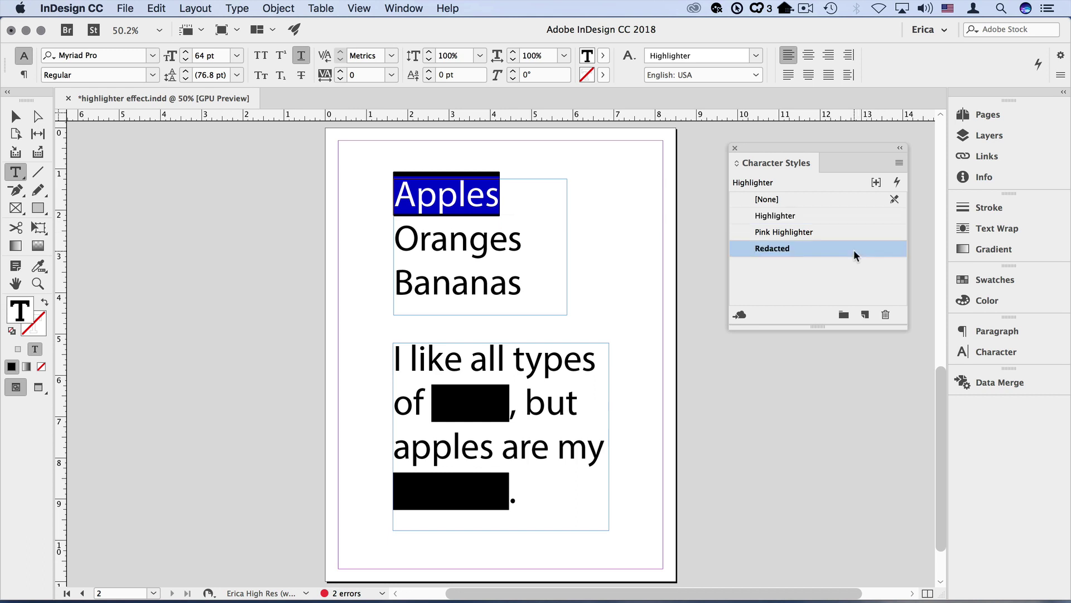
{"action": "left_click", "coordinate": [16, 119]}
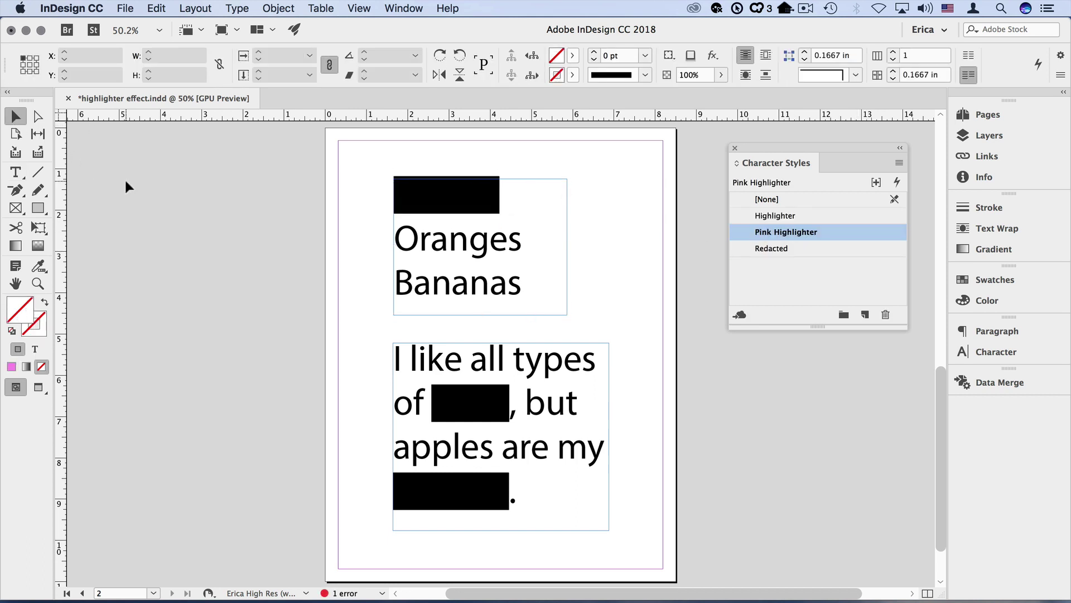